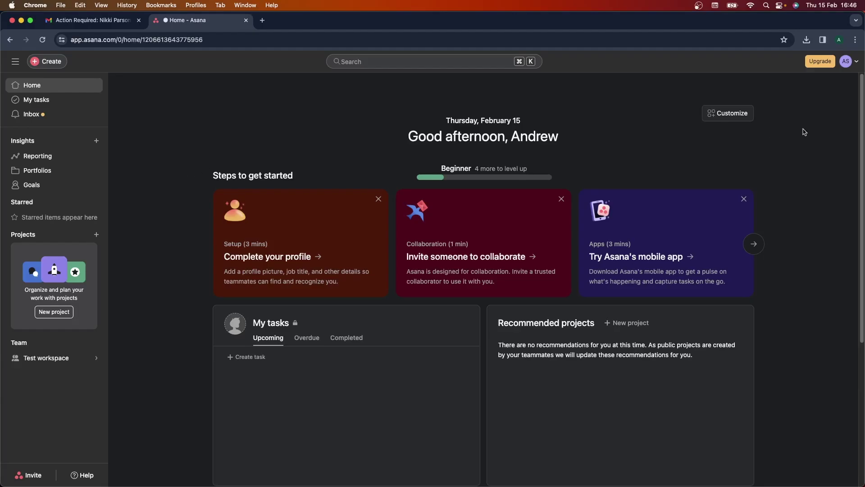
Upload the chosen image file as the account's profile photo in Settings.
left_click(846, 63)
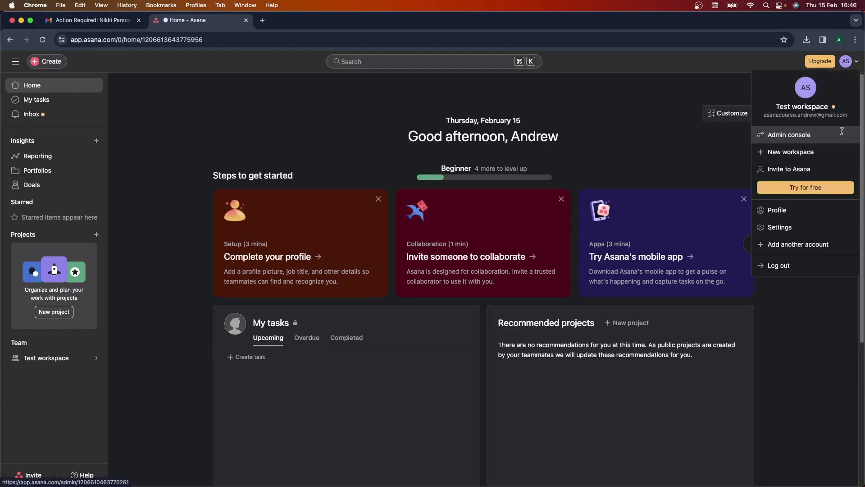
left_click(784, 230)
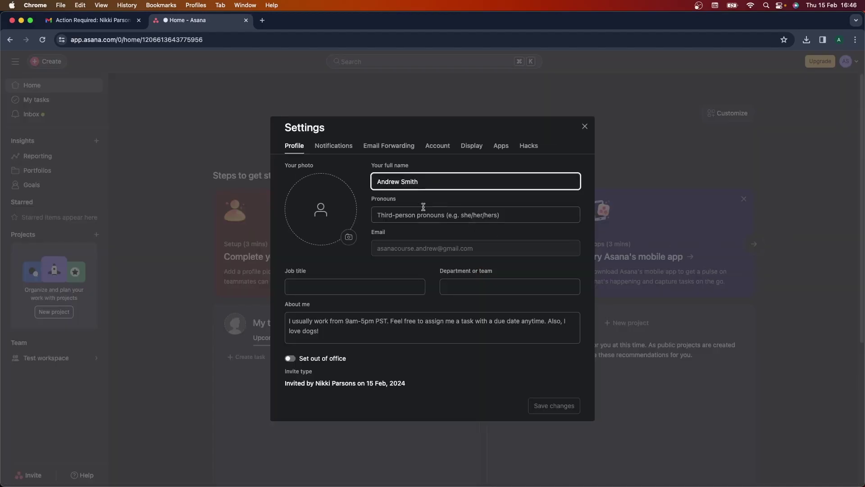
left_click(349, 237)
left_click(368, 197)
double_click(368, 197)
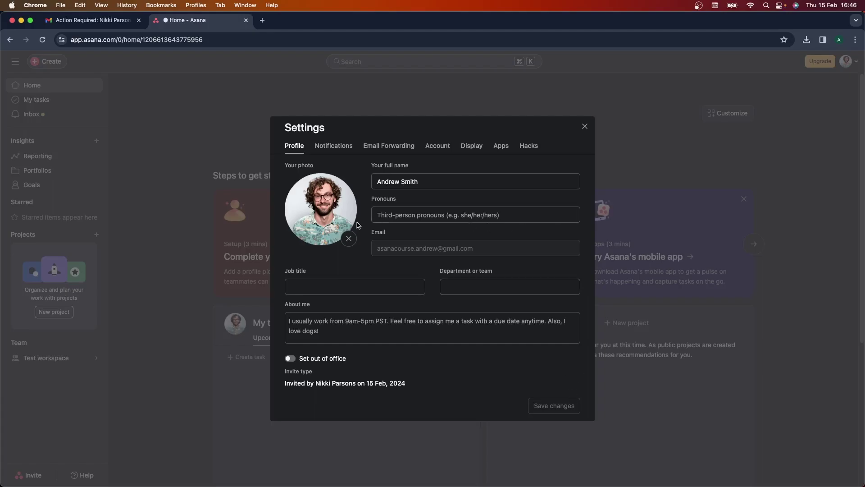
Return to Home and dismiss each getting-started card, through Get support from Asana.
left_click(585, 127)
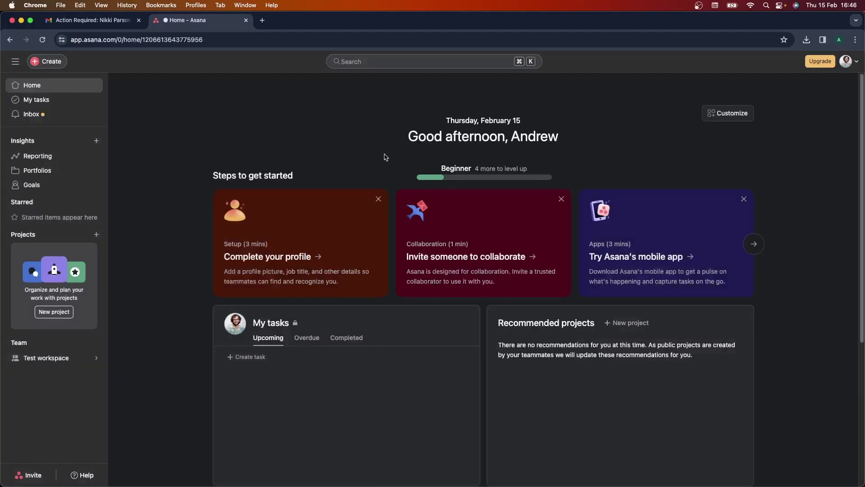
left_click(378, 199)
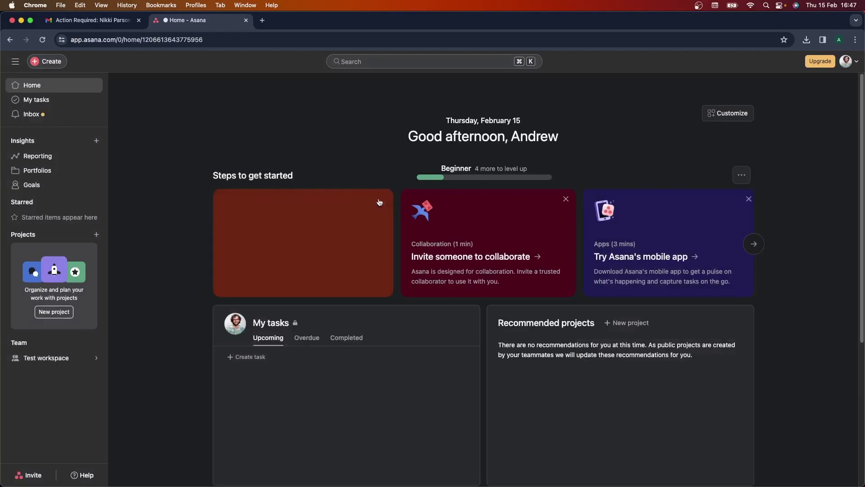
left_click(379, 200)
left_click(378, 199)
left_click(379, 200)
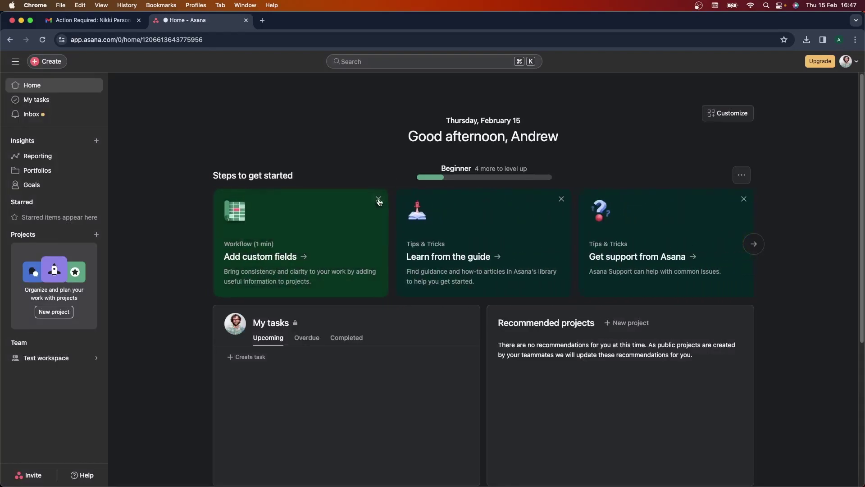
left_click(379, 200)
left_click(378, 200)
left_click(379, 199)
Complete the profile step, then remove the Steps to get started widget from Home.
left_click(378, 200)
left_click(584, 126)
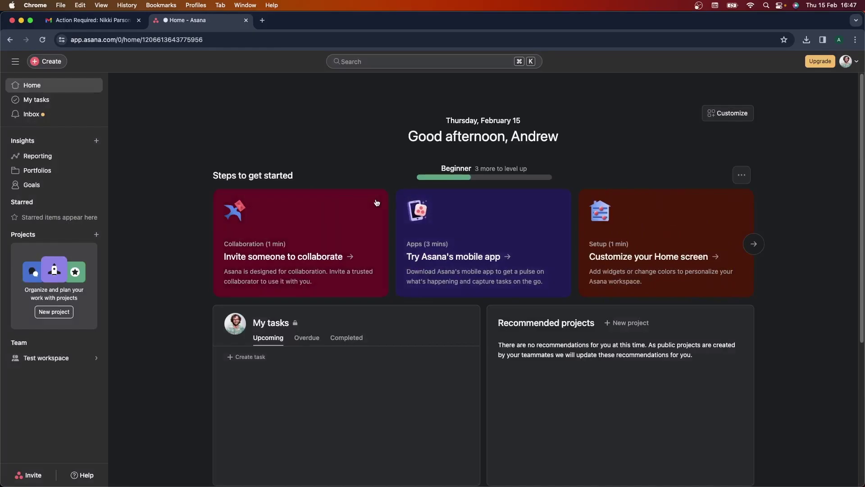
left_click(740, 179)
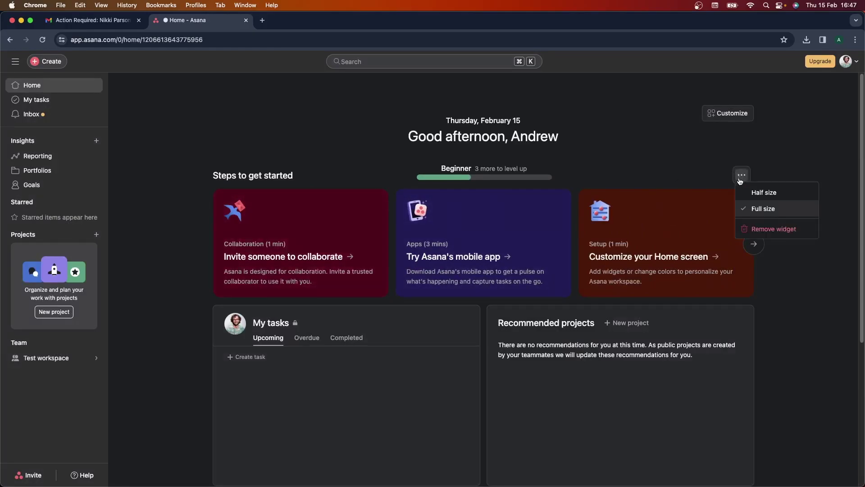
left_click(750, 229)
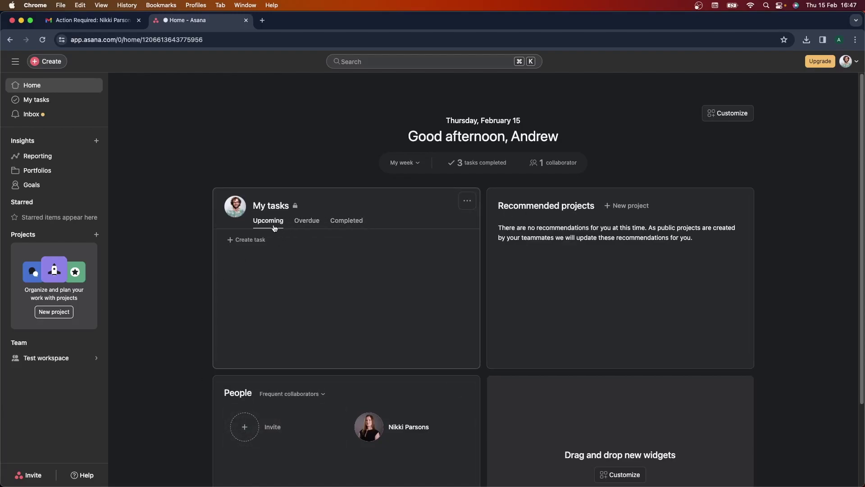
View the Overdue and Completed (Task 1–3) lists in the My tasks widget, then return to Upcoming.
left_click(305, 226)
left_click(347, 225)
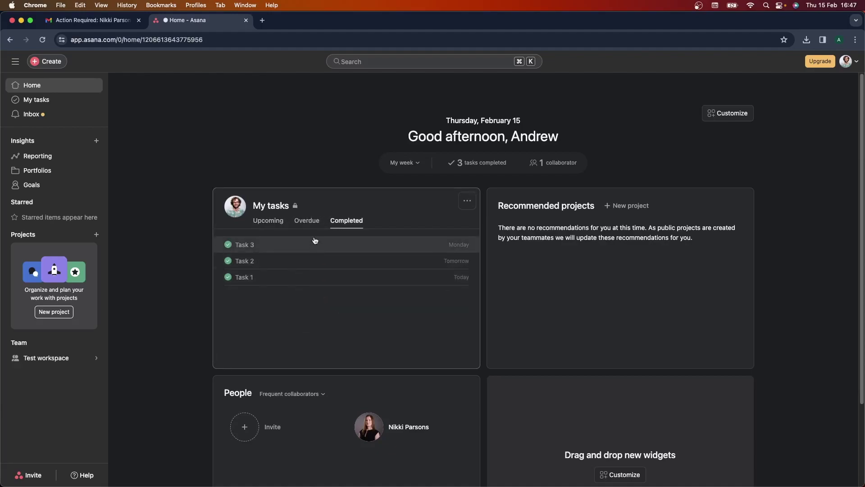
left_click(277, 226)
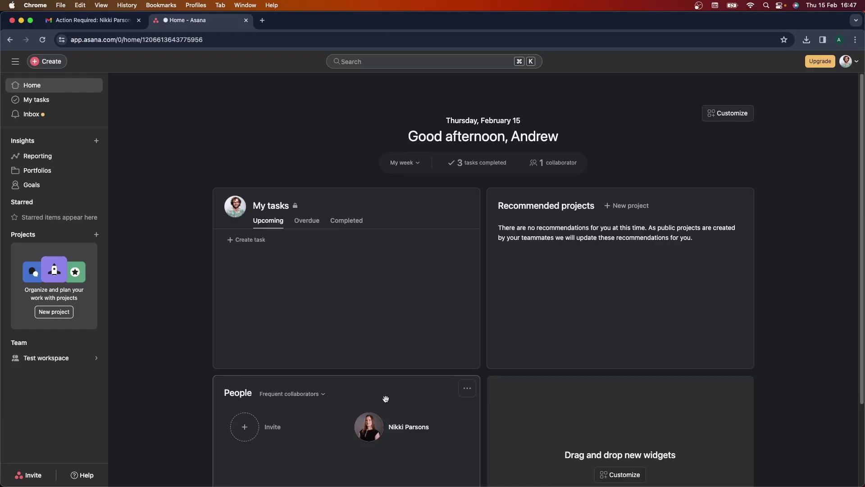
left_click(76, 102)
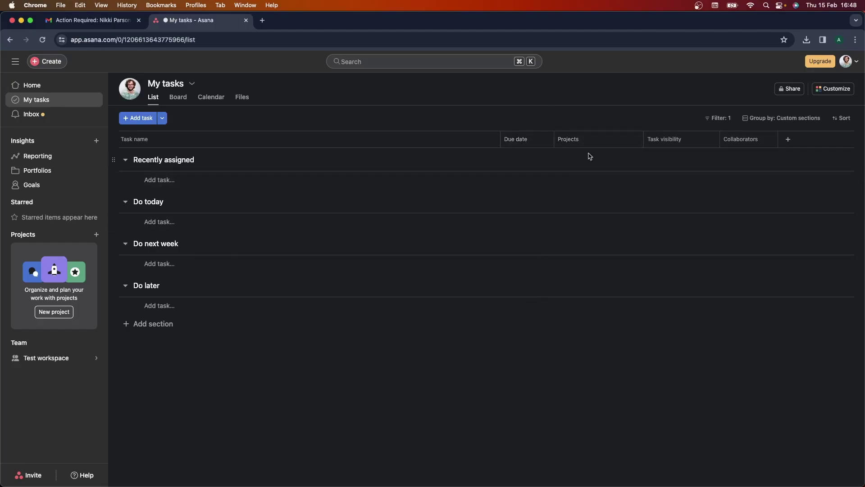
left_click(765, 122)
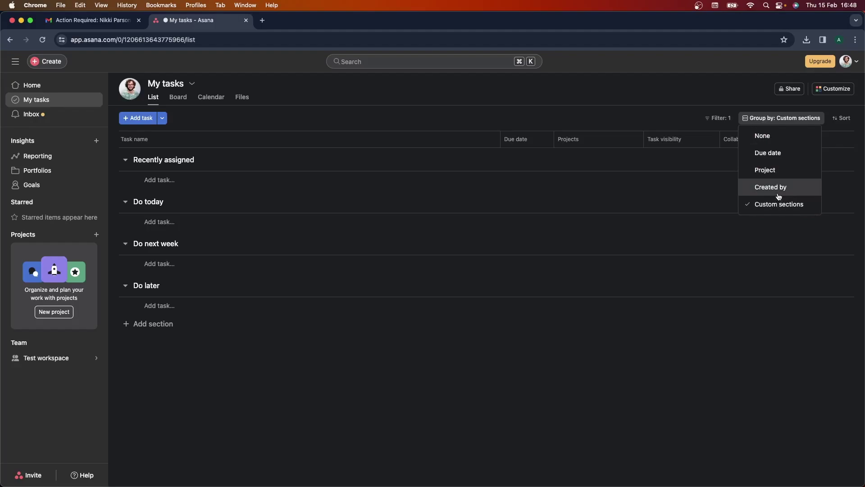
left_click(842, 118)
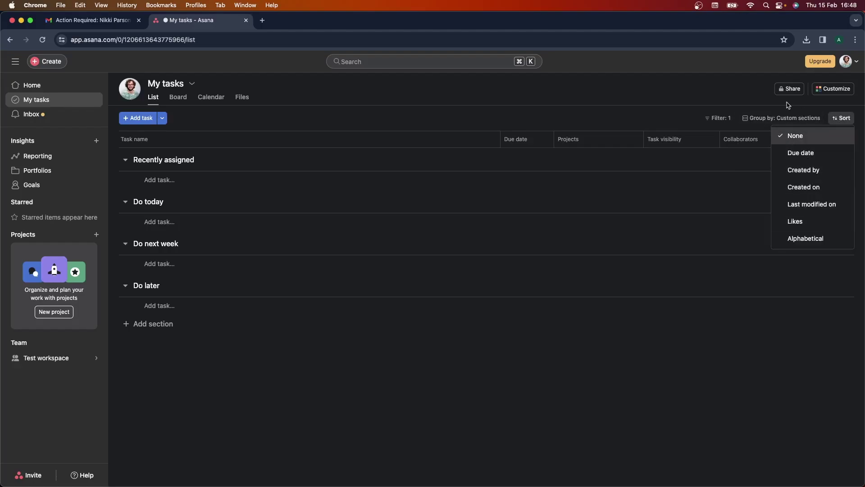
left_click(674, 105)
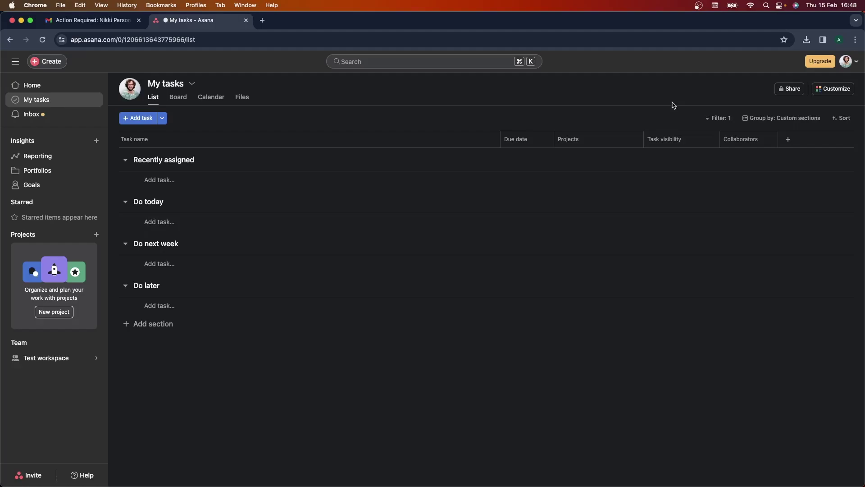
Open the Inbox and look over its two welcome notifications.
left_click(69, 120)
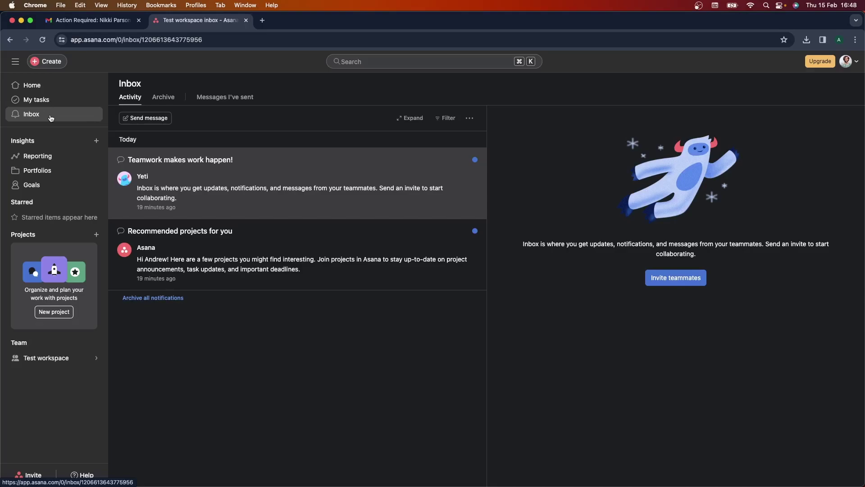
mouse_move(167, 174)
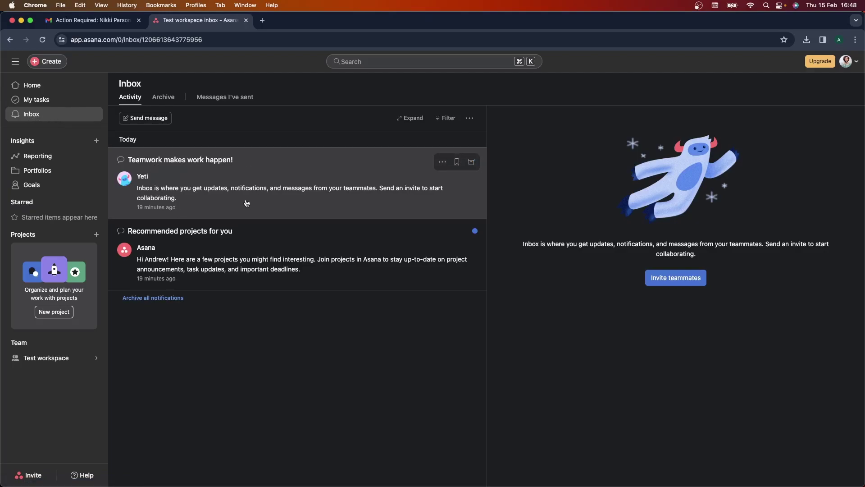
mouse_move(249, 258)
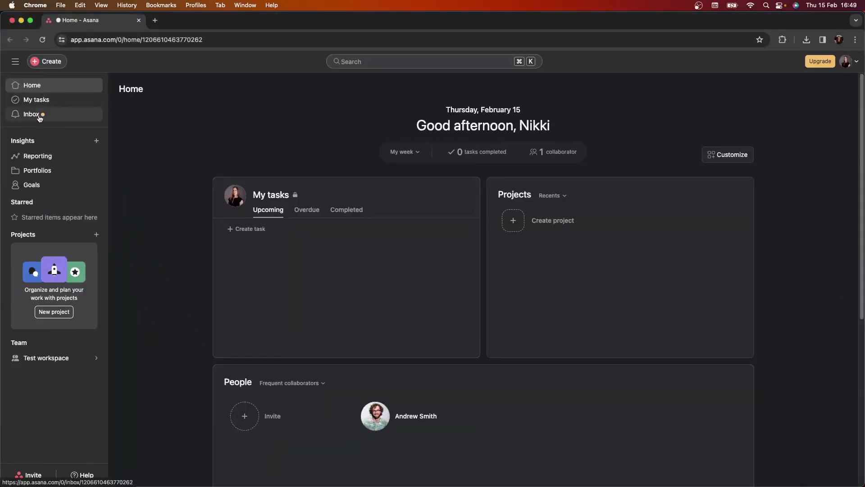
Open the owner's Inbox to see the Invite accepted notification.
left_click(66, 119)
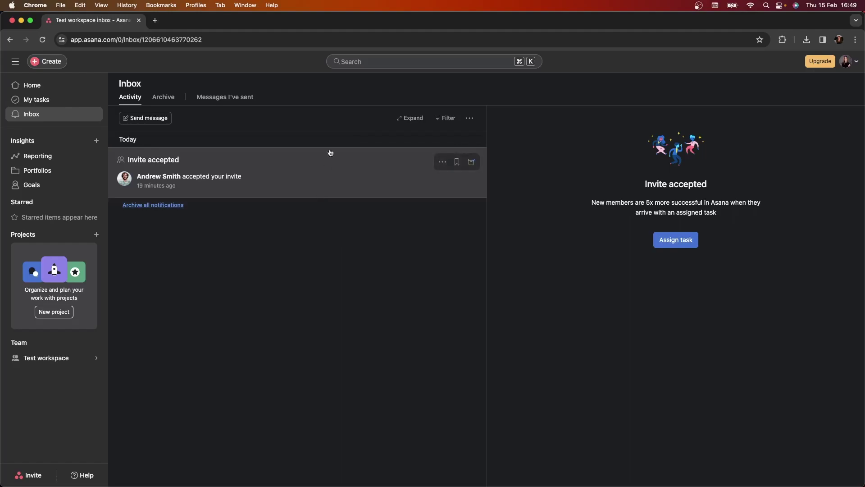
Review the workspace Members in the Admin console, then go back to the Test workspace inbox tab.
left_click(849, 62)
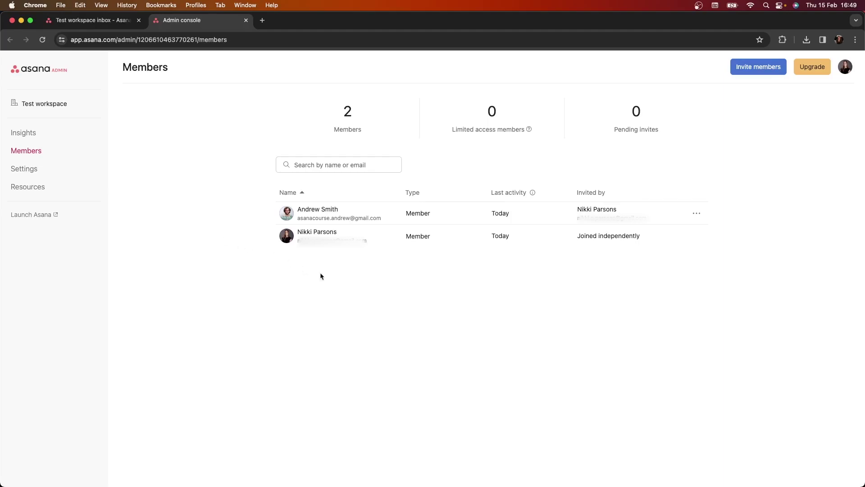
left_click_drag(412, 216, 420, 233)
left_click(418, 283)
left_click_drag(614, 128, 659, 129)
left_click(617, 156)
left_click(114, 22)
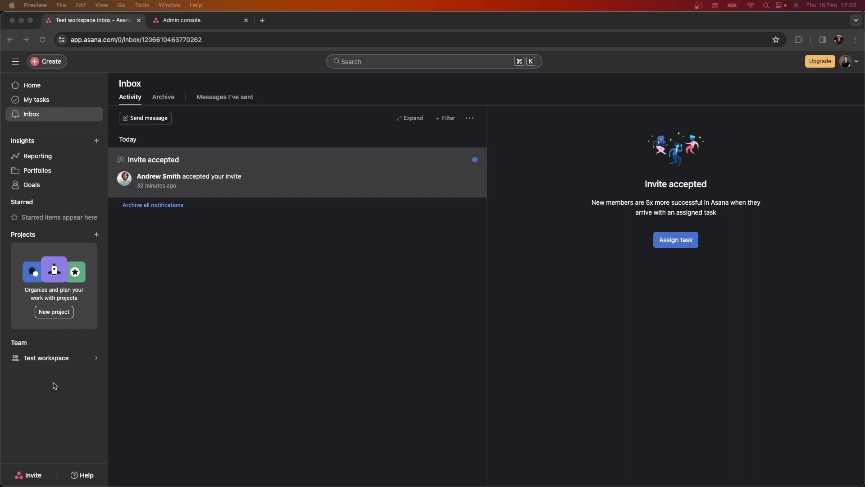
Create a blank project named 'New product development'.
left_click(96, 234)
left_click(121, 249)
type("New product development")
left_click(243, 278)
Add seven tasks, from 'Determine customer needs' and 'Research competition' through 'Launch & gather feedback'.
type("Determine customer needs")
key("Return")
type("Research competition")
key("Return")
type("Develop product concept & design")
key("Return")
type("Find a manufacturer")
key("Return")
type("Order & teas")
key("BackSpace")
key("BackSpace")
type("st samples")
key("Return")
type("Prepare GTM strategy")
key("Return")
type("Launch & gather feedback")
Assign the first three tasks to the workspace owner and the last four to the new member.
left_click(406, 156)
left_click(421, 170)
left_click(406, 172)
left_click(421, 186)
left_click(405, 189)
left_click(420, 202)
left_click(421, 233)
left_click(405, 221)
left_click(421, 250)
left_click(405, 237)
Set due dates of 28 Mar, 19 Apr and 17 May on the first three tasks.
left_click(421, 266)
left_click(421, 282)
left_click(460, 156)
left_click(533, 279)
left_click(460, 172)
double_click(568, 217)
left_click(550, 269)
left_click(459, 188)
triple_click(567, 234)
Set due dates of 14 Jun, 28 Jun, 19 Jul and 16 Aug on the remaining four tasks.
left_click(550, 286)
left_click(460, 205)
double_click(567, 250)
double_click(568, 251)
left_click(550, 302)
left_click(460, 221)
double_click(568, 266)
double_click(568, 266)
left_click(550, 343)
triple_click(568, 283)
left_click(549, 334)
left_click(460, 254)
triple_click(567, 299)
double_click(568, 299)
left_click(568, 299)
left_click(550, 351)
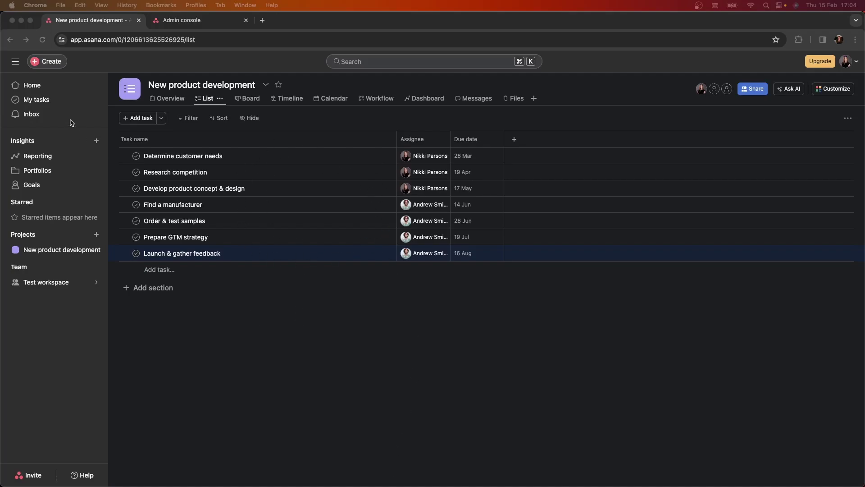
Go to Home to see the three owner tasks due 28 Mar, 19 Apr and 17 May.
left_click(62, 89)
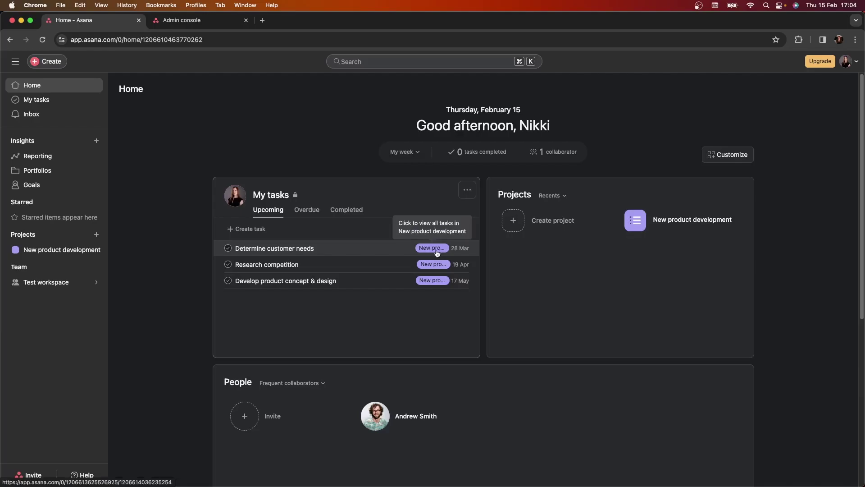
Open the full My tasks list, showing the three project tasks under Recently assigned.
left_click(67, 100)
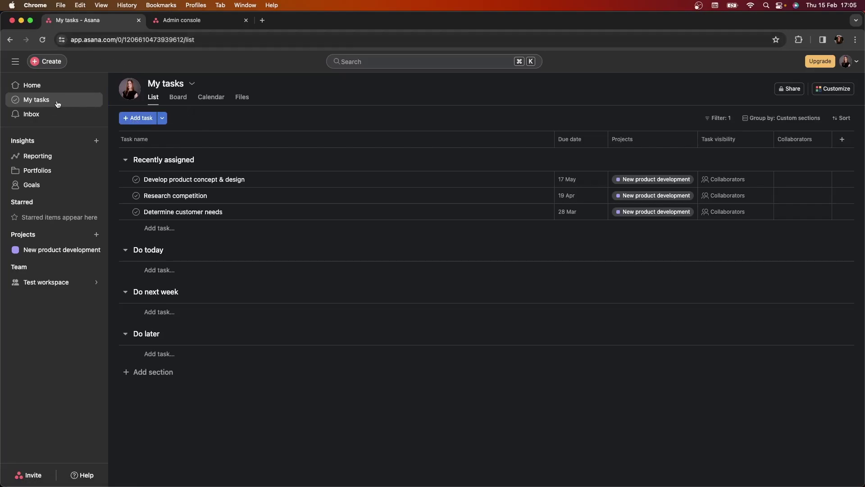
Switch to the assignee's window and open My tasks, listing four tasks due 14 Jun to 16 Aug.
left_click(21, 21)
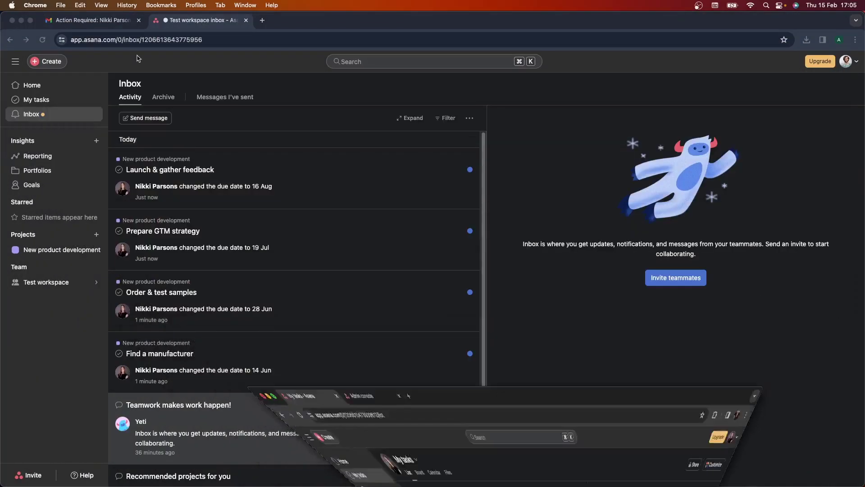
left_click(47, 90)
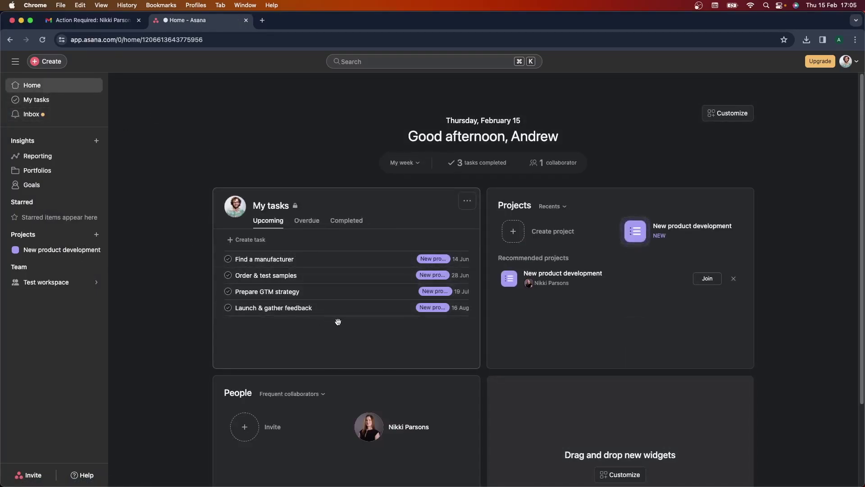
left_click(45, 100)
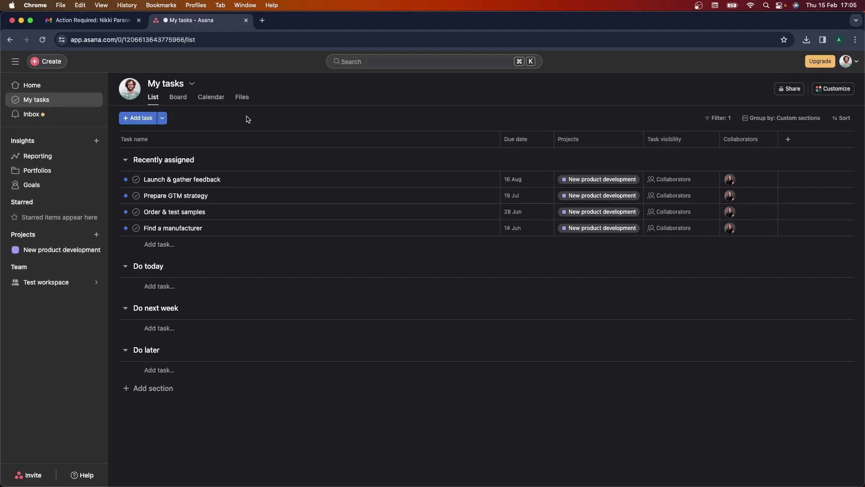
mouse_move(128, 89)
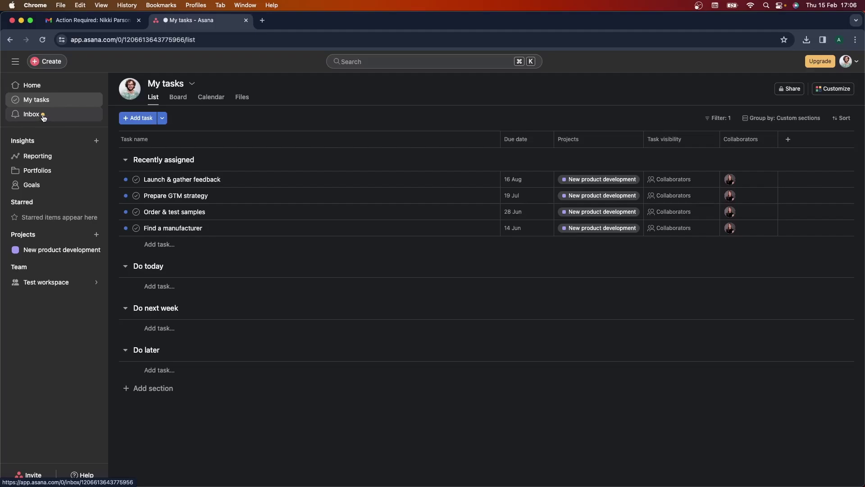
Review the Inbox's four due-date change notifications, peek at the Archive, and return to Activity.
left_click(72, 121)
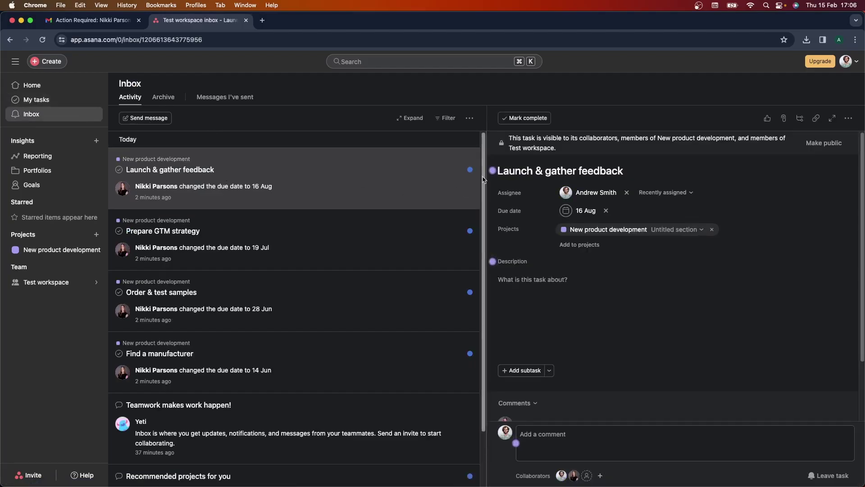
scroll(483, 189, "down", 1)
scroll(483, 190, "down", 3)
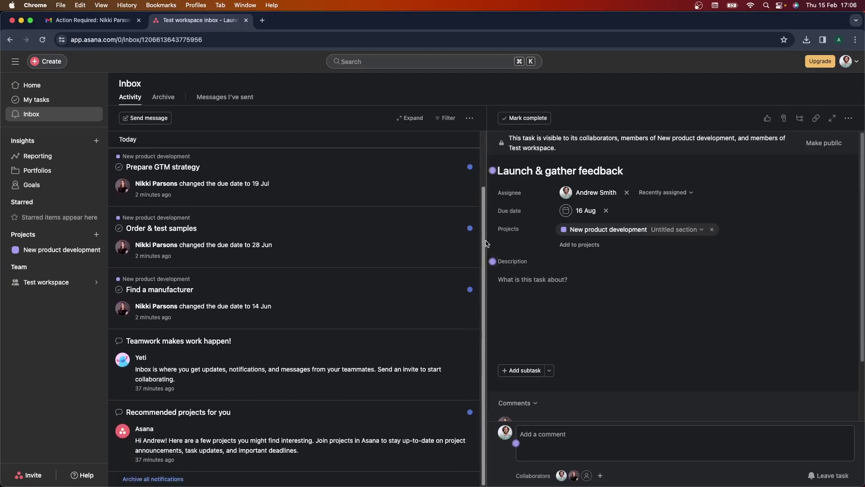
scroll(486, 184, "up", 3)
scroll(485, 185, "up", 1)
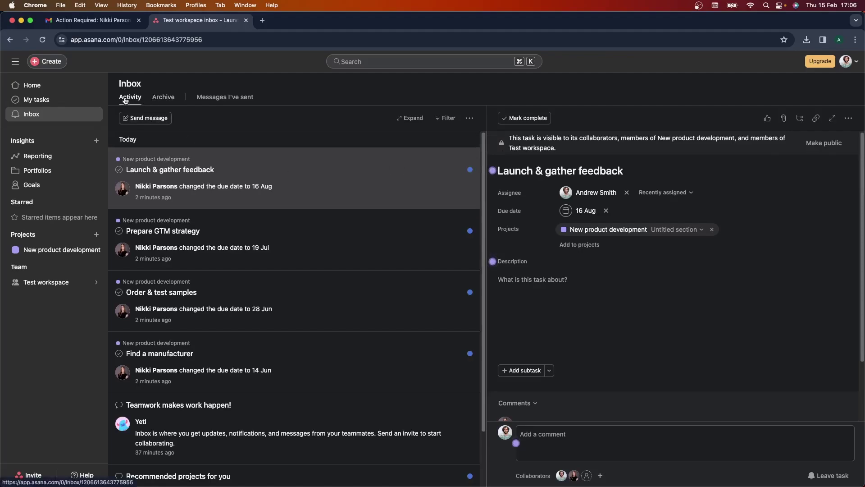
left_click(171, 102)
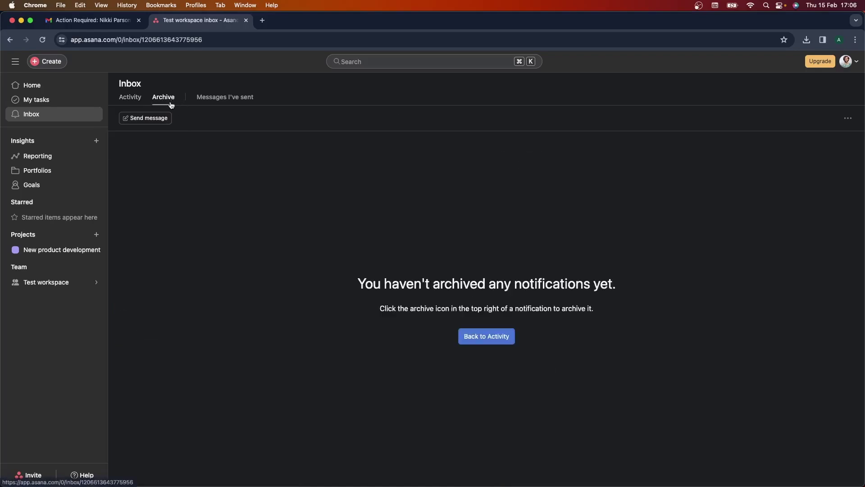
left_click(131, 101)
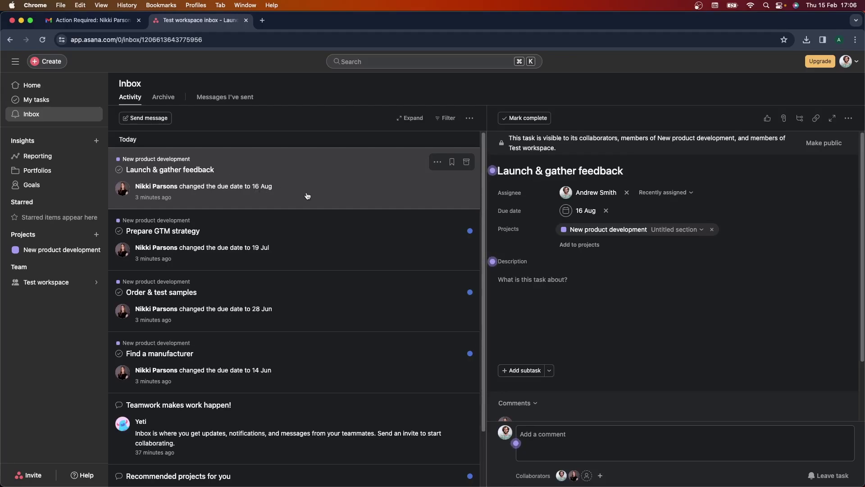
left_click(467, 162)
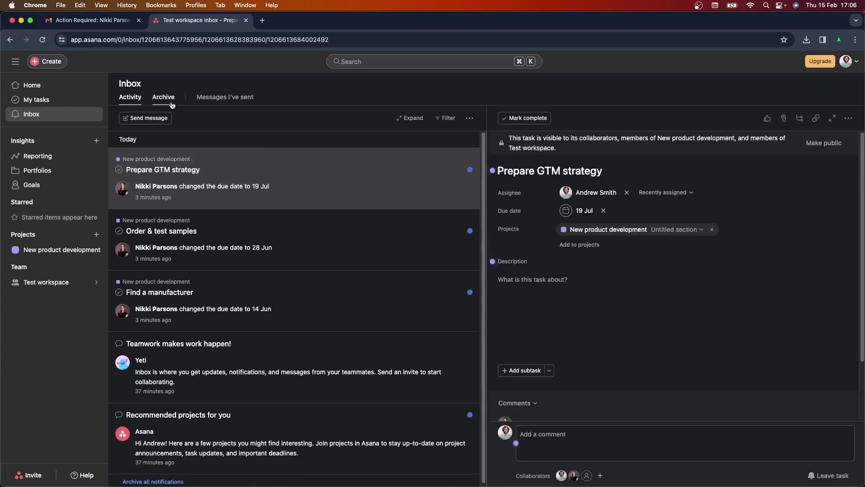
left_click(171, 102)
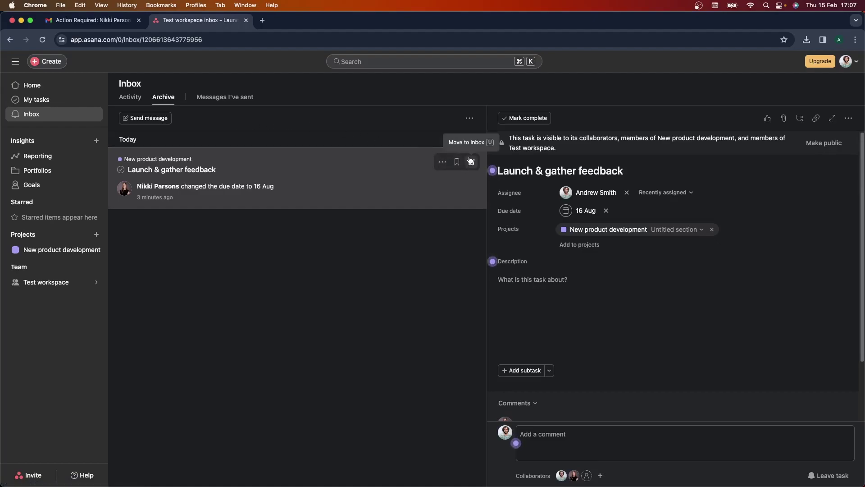
left_click(470, 161)
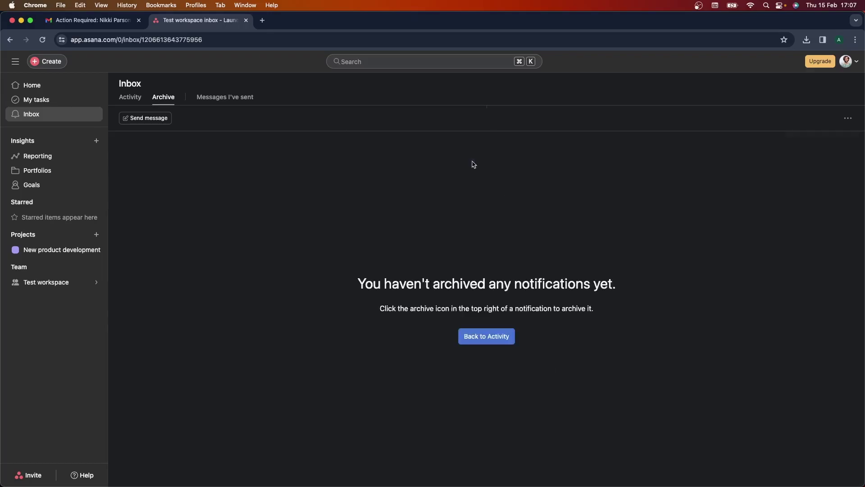
left_click(130, 97)
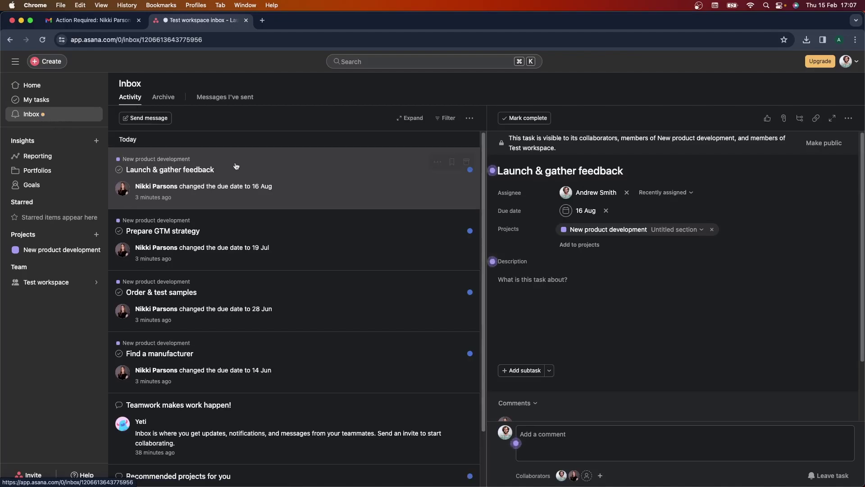
Archive the Launch & gather feedback and Prepare GTM strategy notifications; mark Order & test samples unread.
left_click(470, 166)
left_click(471, 166)
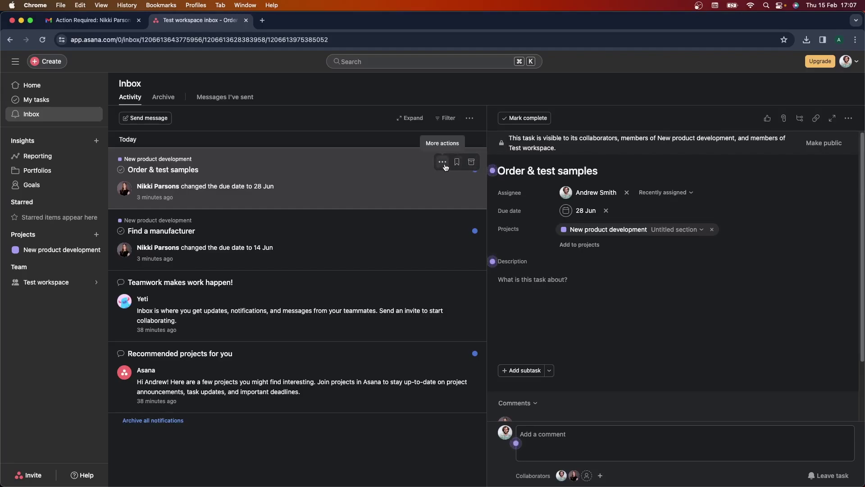
left_click(443, 163)
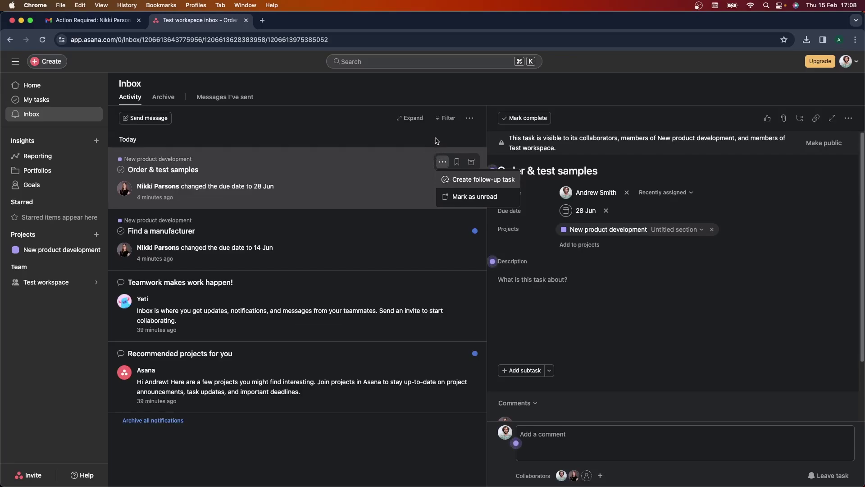
left_click(475, 196)
Archive Order & test samples, Find a manufacturer, Teamwork makes work happen! and Recommended projects, then verify in Archive.
mouse_move(471, 164)
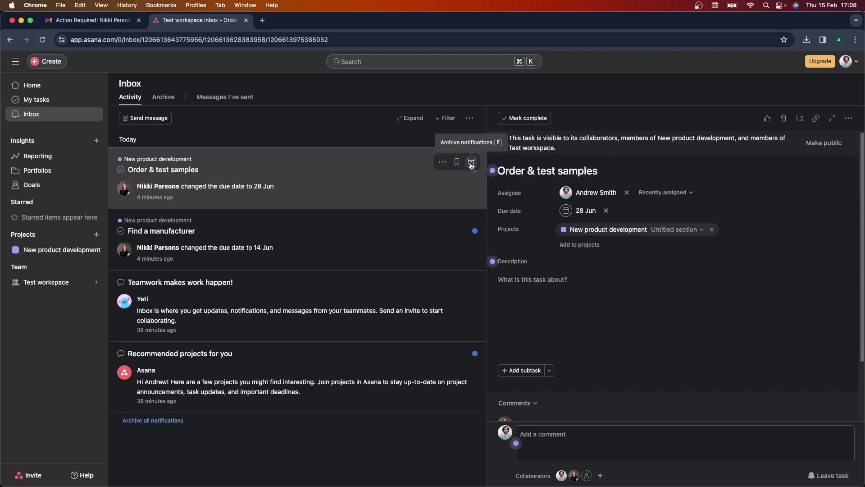
left_click(472, 163)
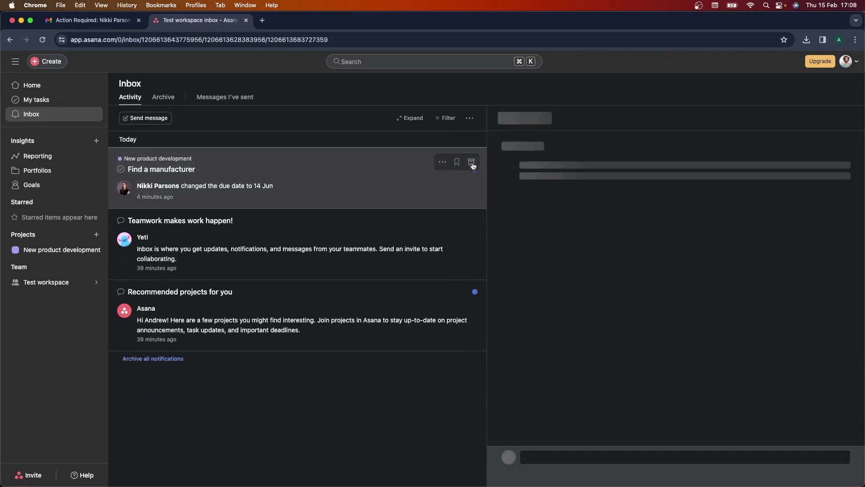
left_click(472, 164)
left_click(472, 163)
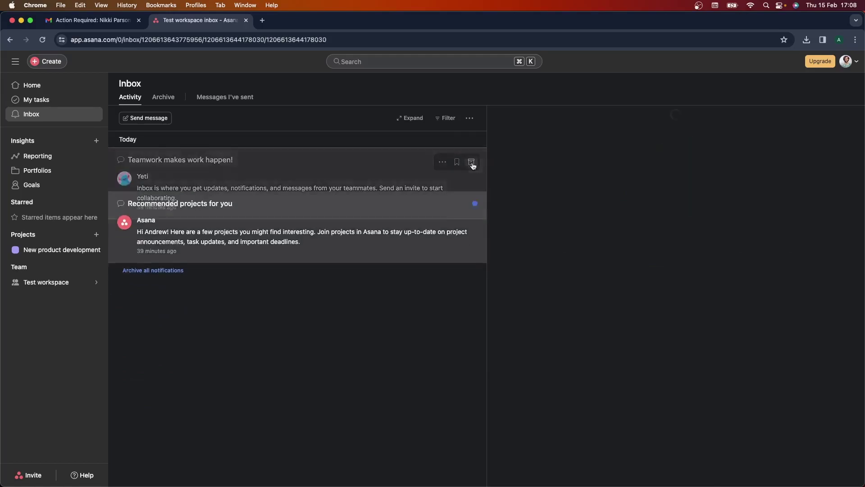
left_click(471, 164)
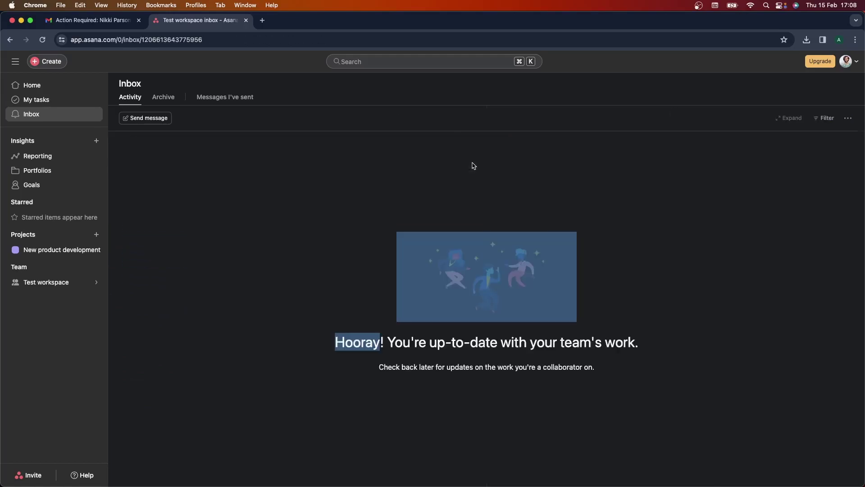
left_click(249, 205)
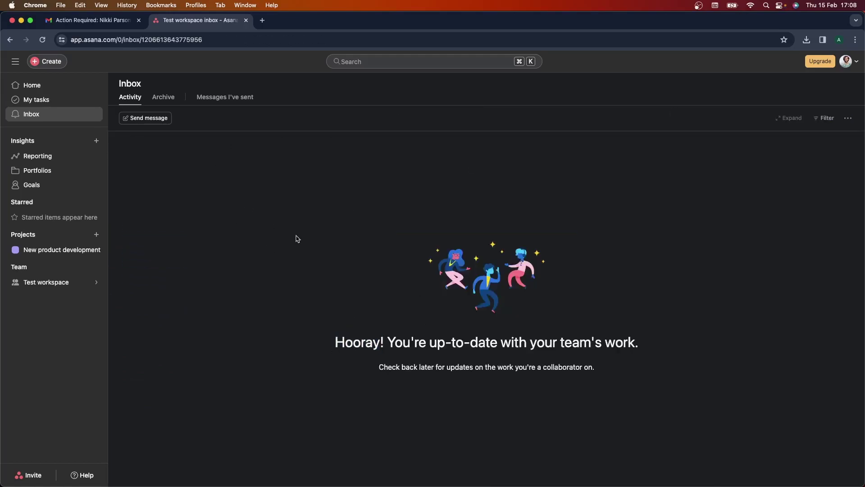
left_click(171, 101)
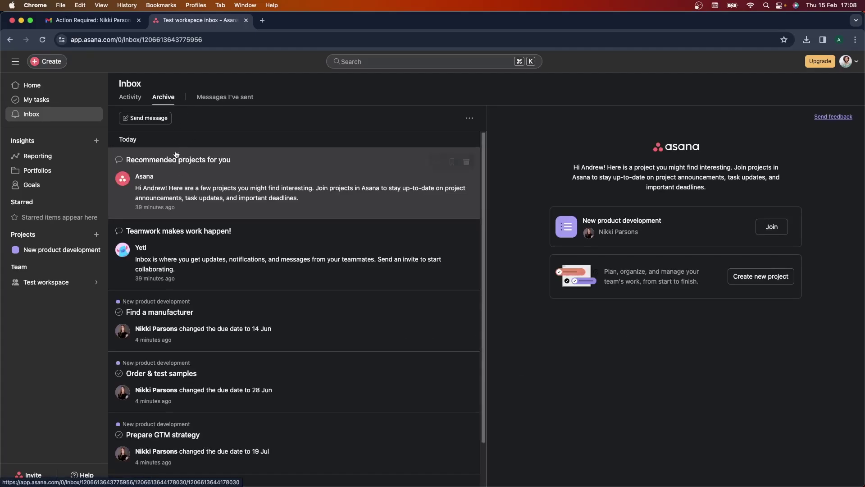
left_click(130, 100)
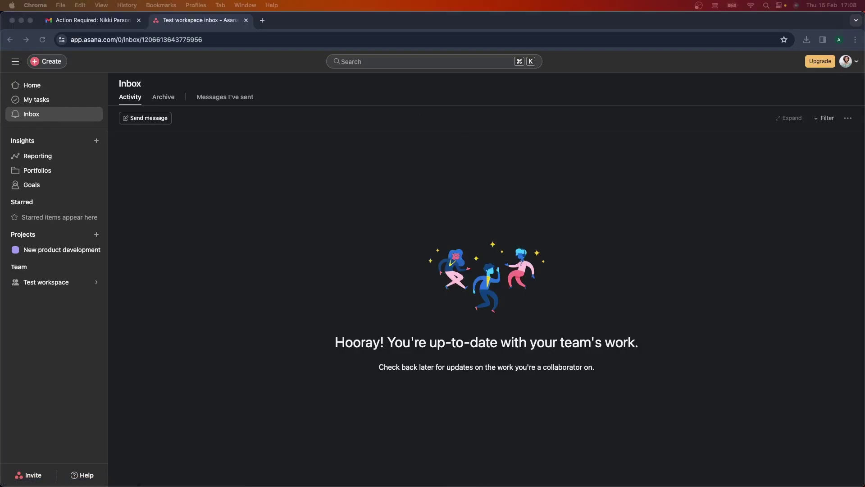